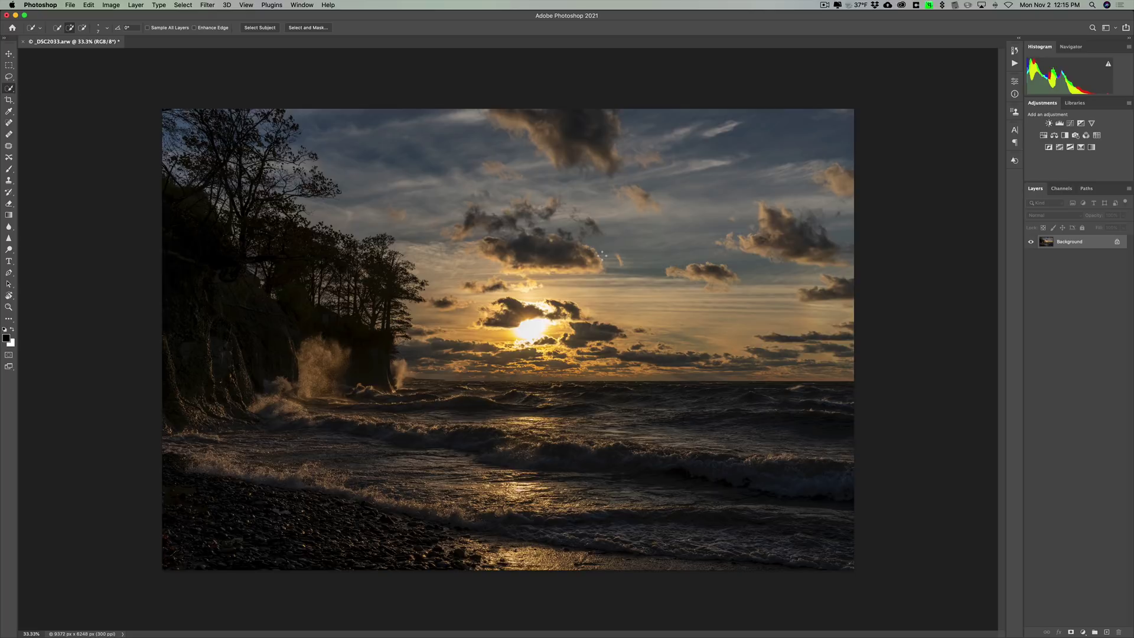
# Auto-select the sky, then invert the selection so the cliffs, trees, sea and beach are selected.
pyautogui.click(181, 4)
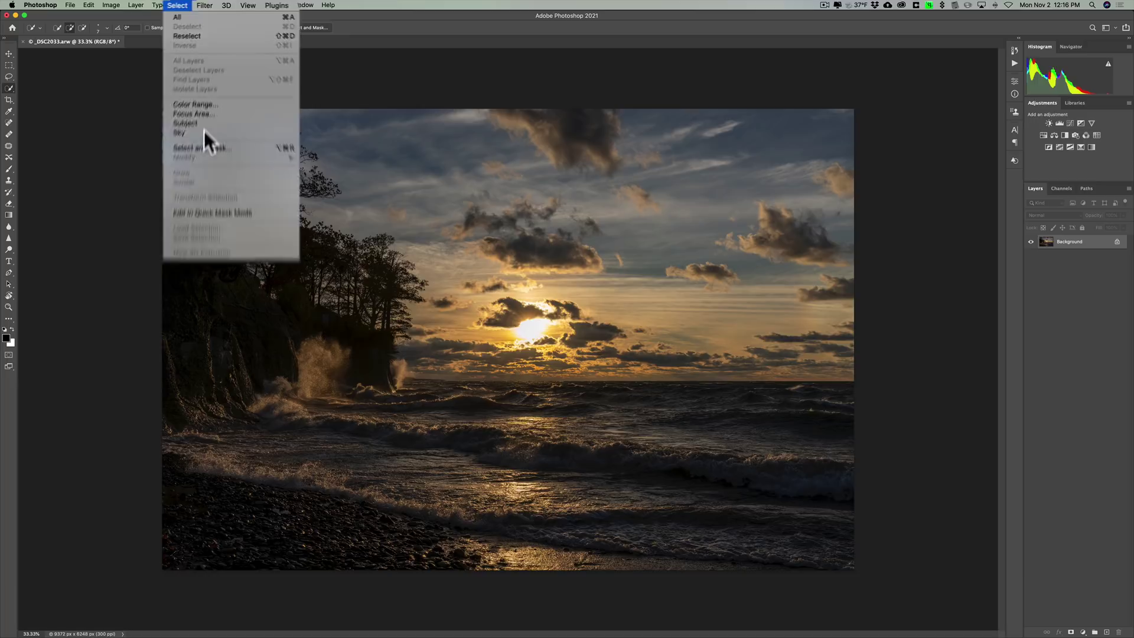
pyautogui.click(205, 140)
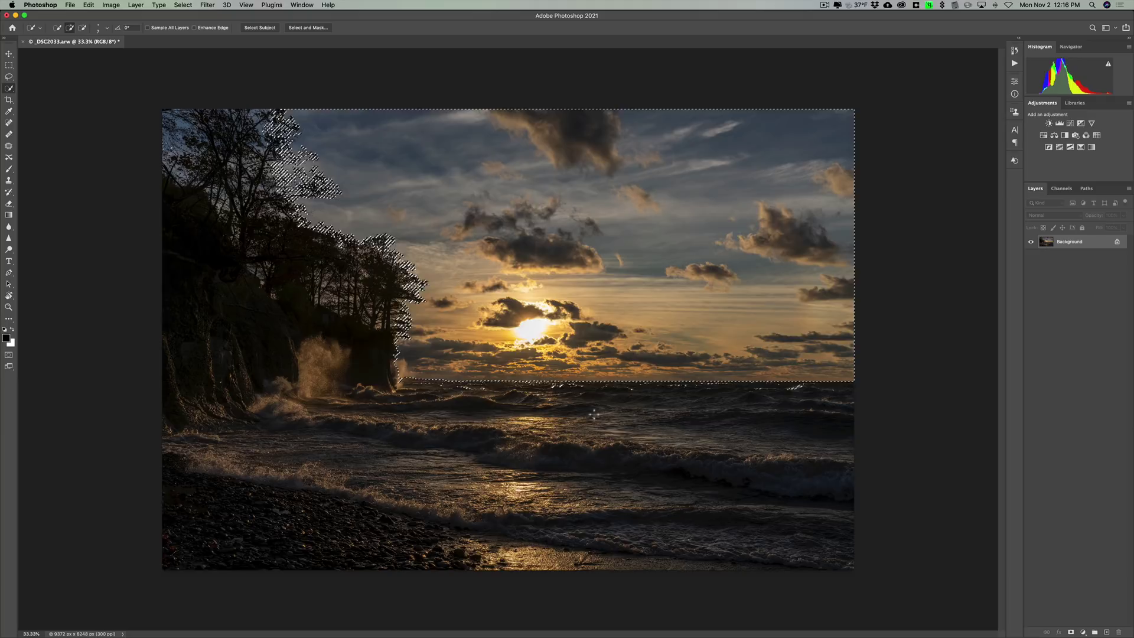
pyautogui.press('shift')
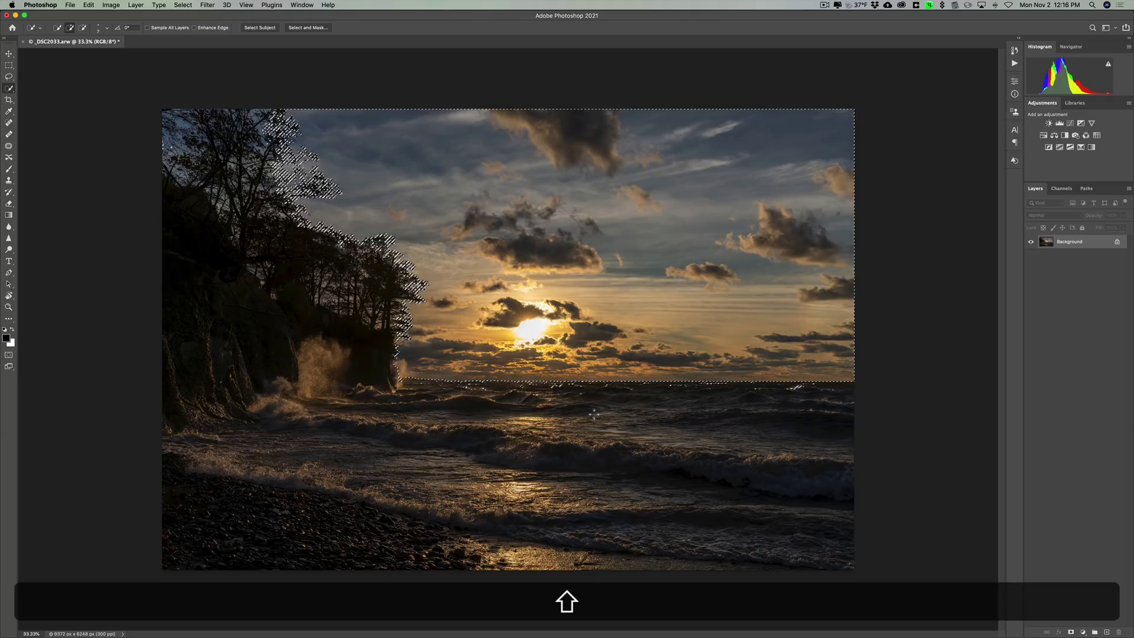
pyautogui.press('super+shift+i')
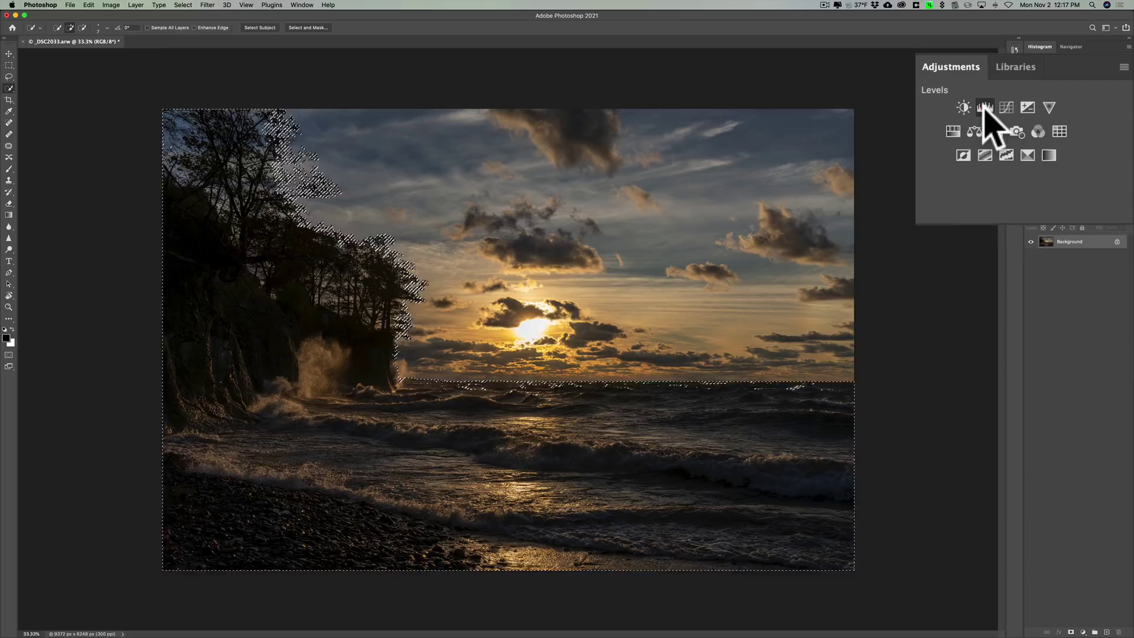
# Add a foreground-masked Levels layer with midtones at 1.38 and the white point at 238.
pyautogui.click(984, 109)
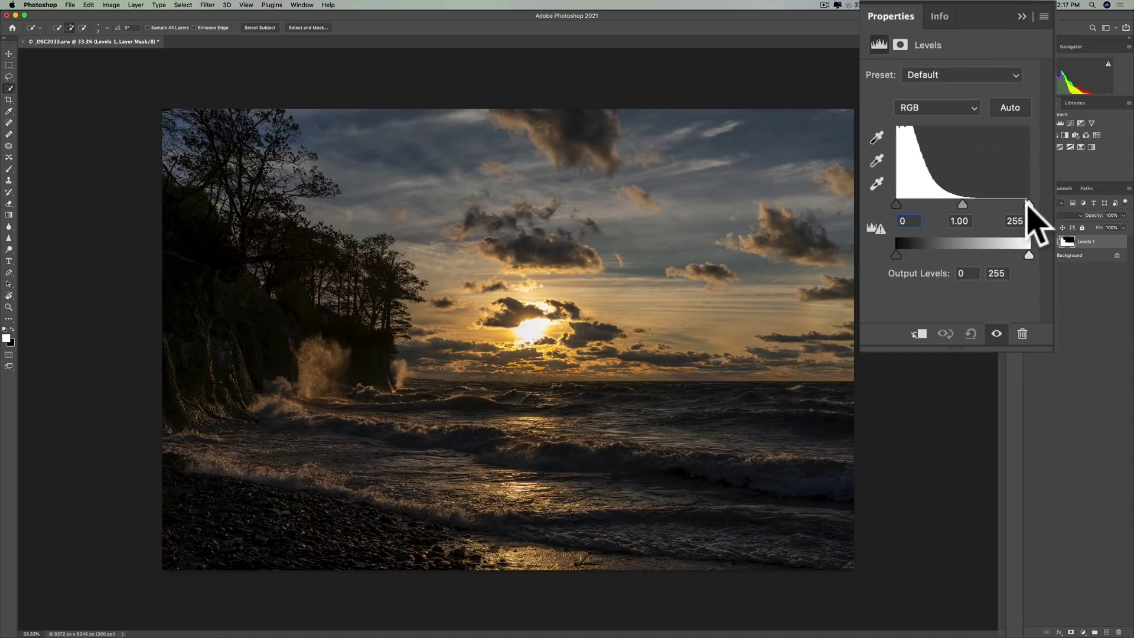
pyautogui.moveTo(963, 204); pyautogui.dragTo(948, 204)
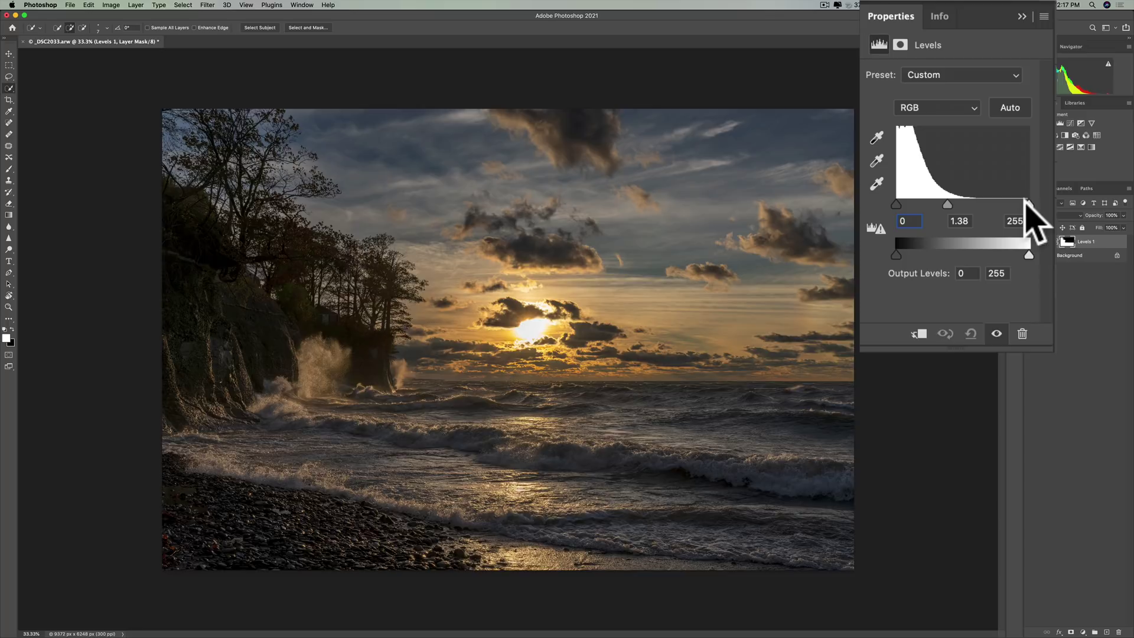
pyautogui.moveTo(1025, 203); pyautogui.dragTo(1020, 203)
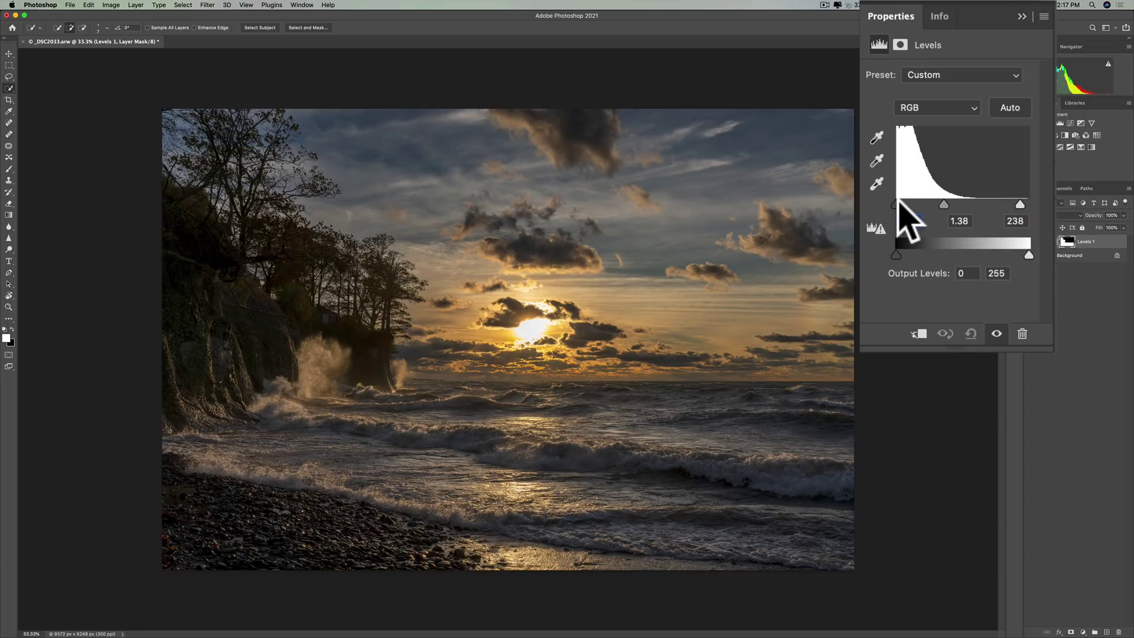
pyautogui.moveTo(896, 203); pyautogui.dragTo(891, 198)
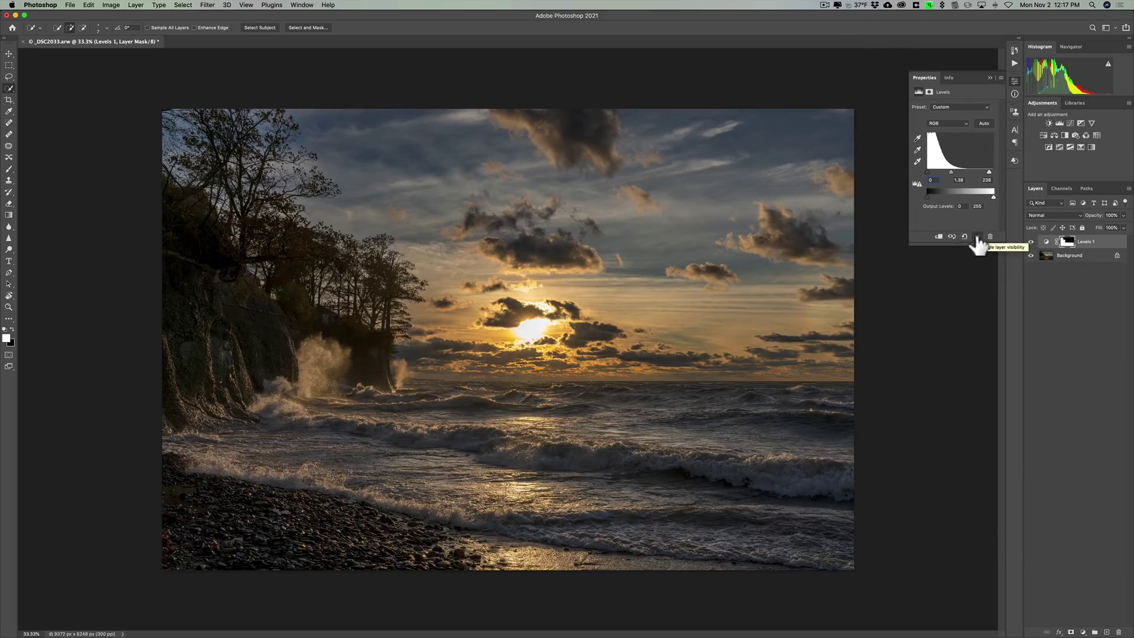
# Toggle the Levels 1 layer off and back on to compare before and after.
pyautogui.click(976, 237)
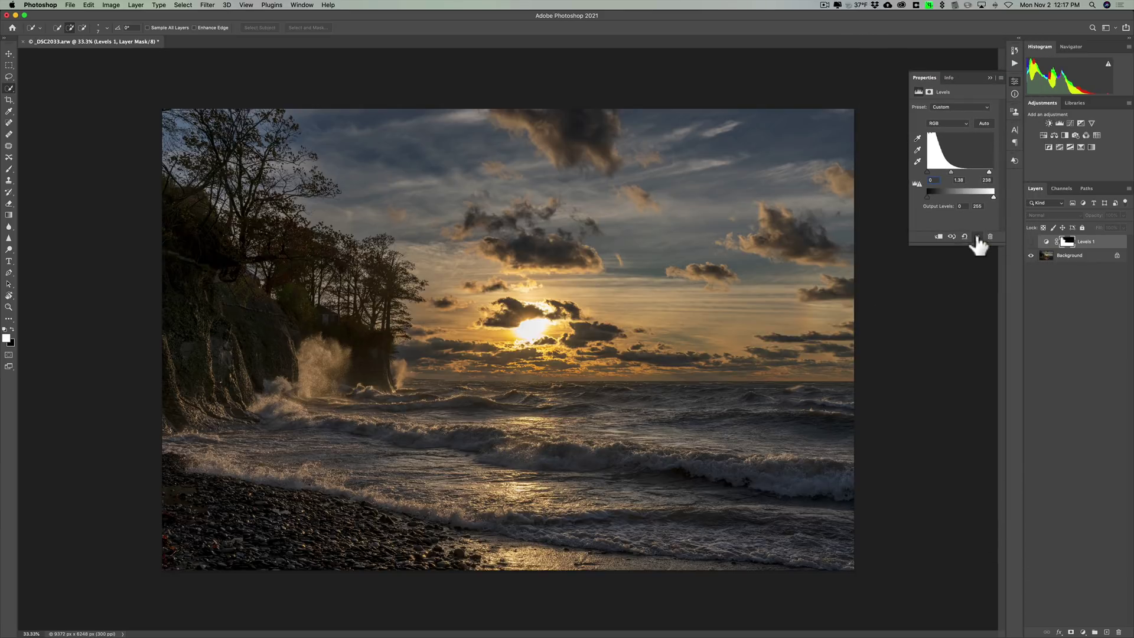
pyautogui.click(977, 237)
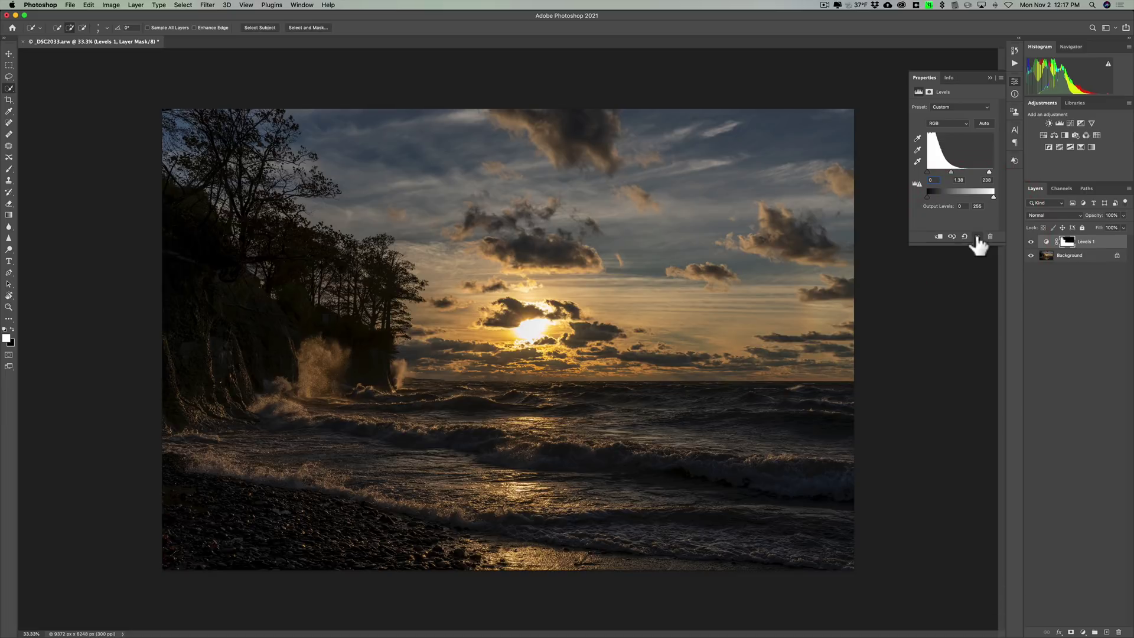
pyautogui.click(977, 237)
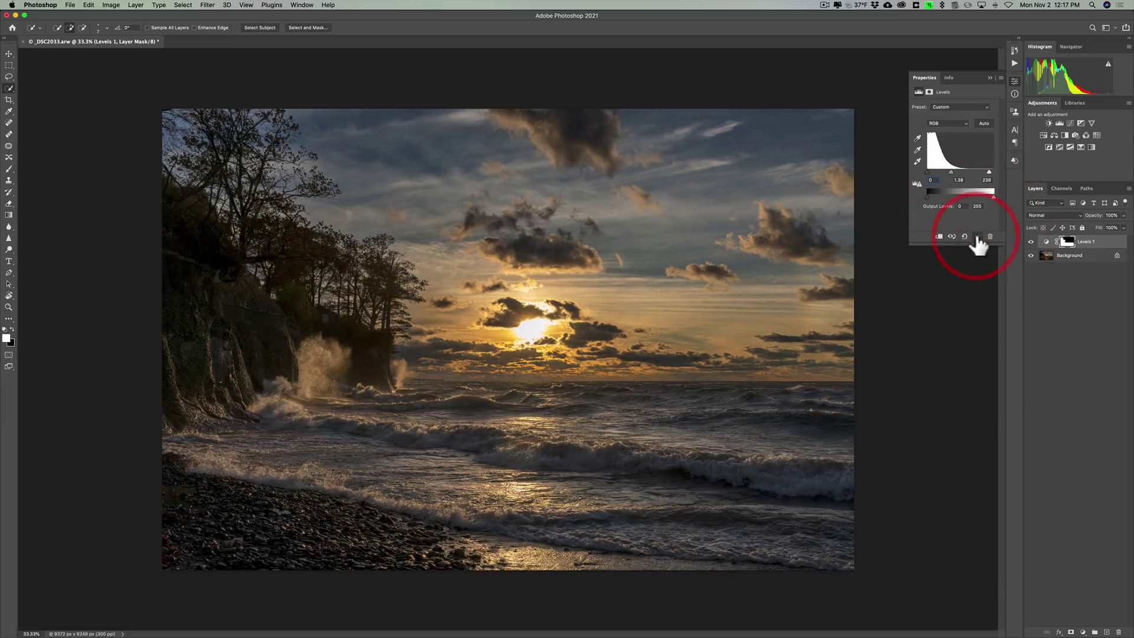
# Close the Levels properties and stamp all visible layers into a new Layer 1.
pyautogui.click(990, 78)
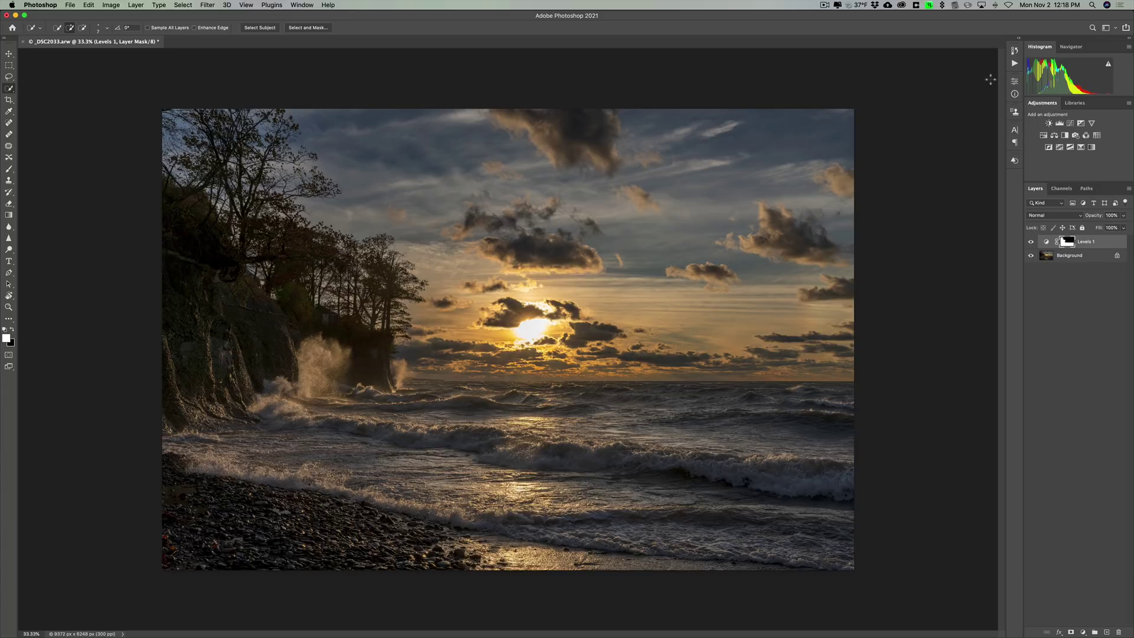
pyautogui.press('shift')
pyautogui.press('alt')
pyautogui.press('super')
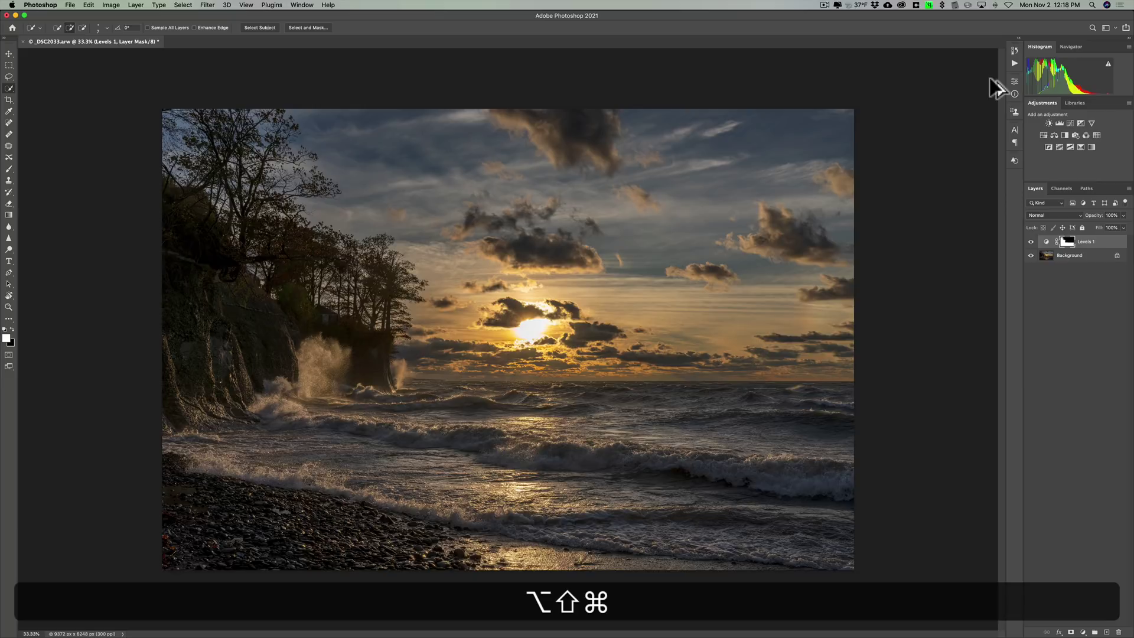
pyautogui.press('alt+shift+super+e')
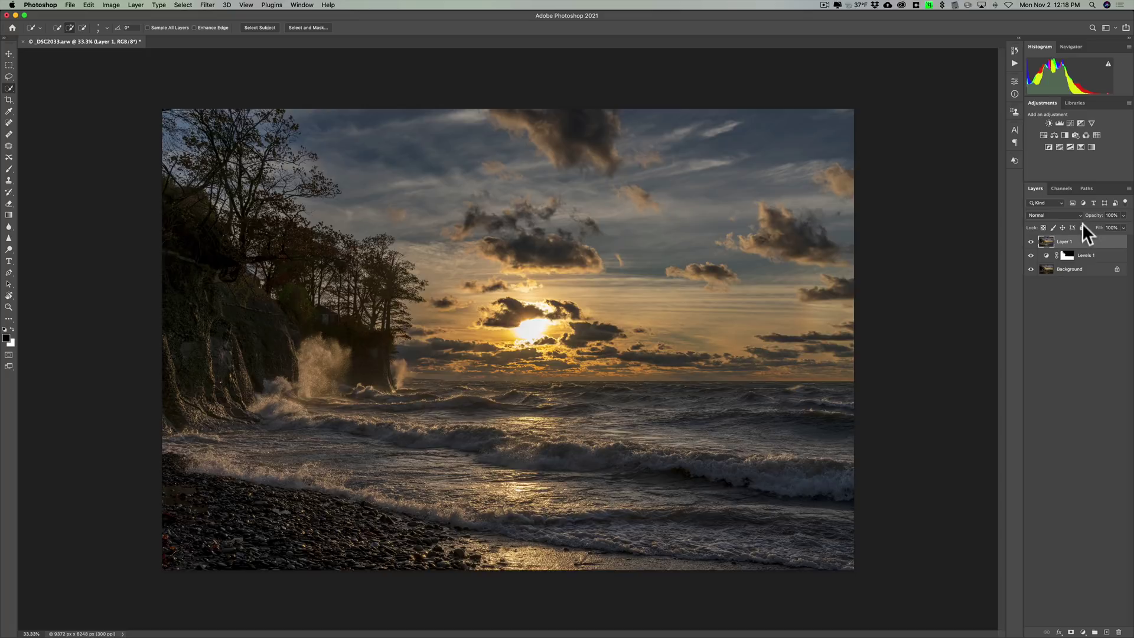
# In the Camera Raw filter, lower contrast slightly, adjust shadows and set clarity to +8.
pyautogui.click(208, 6)
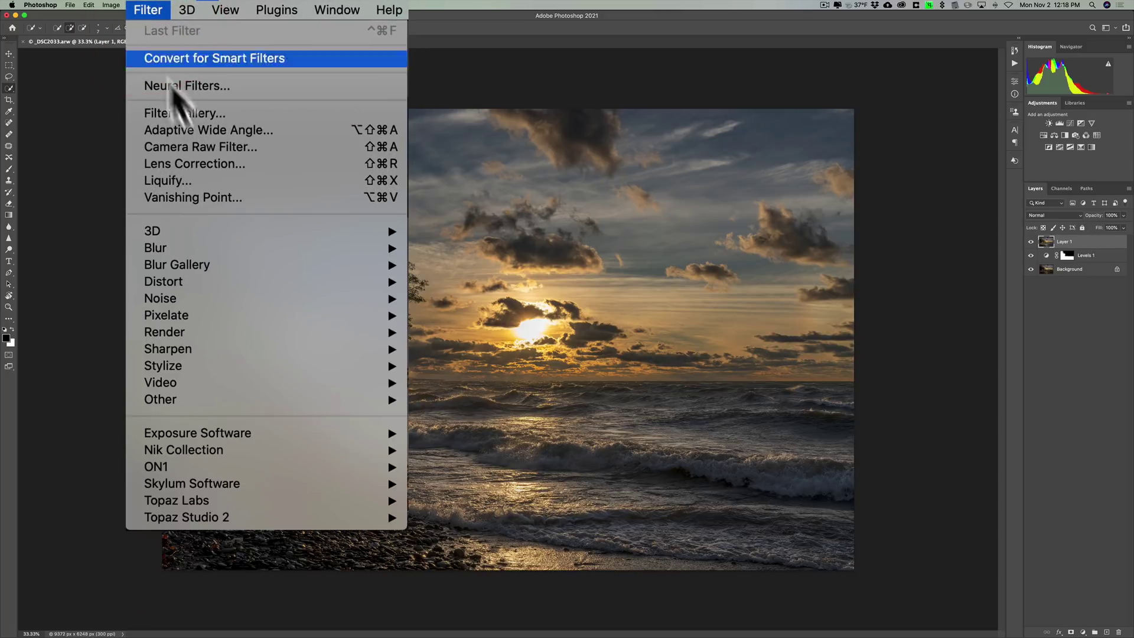
pyautogui.click(190, 145)
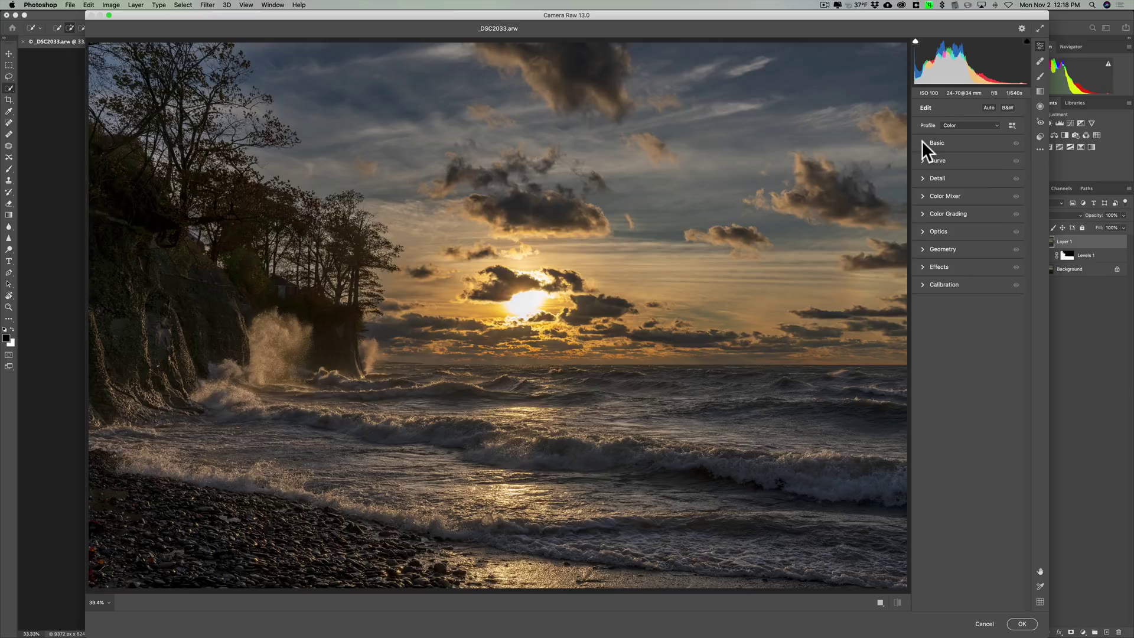
pyautogui.click(922, 142)
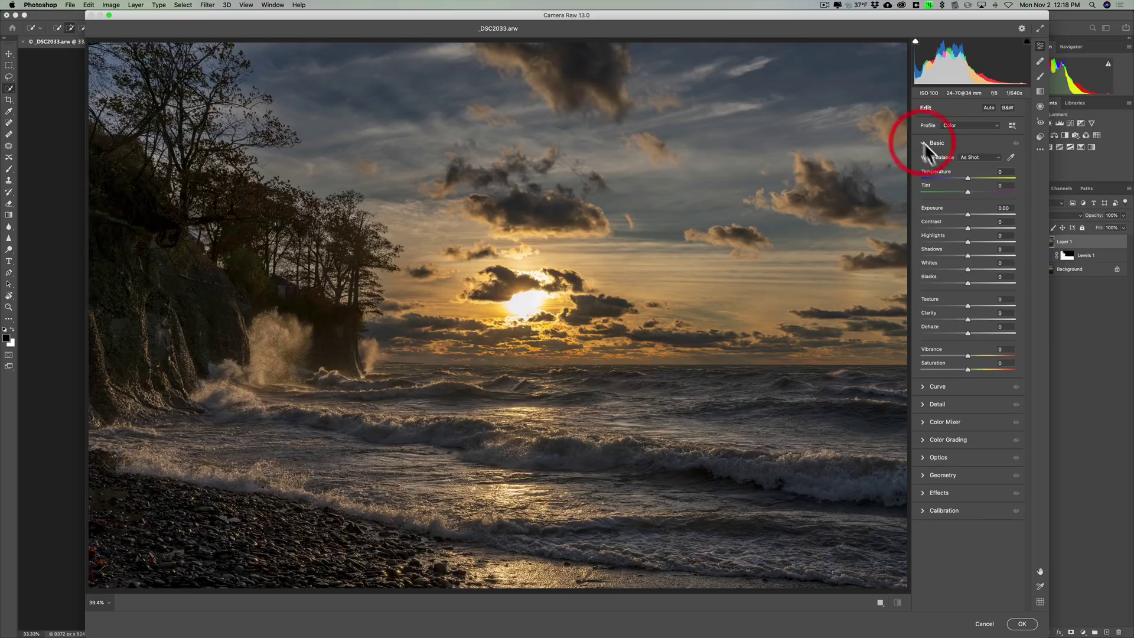
pyautogui.click(968, 227)
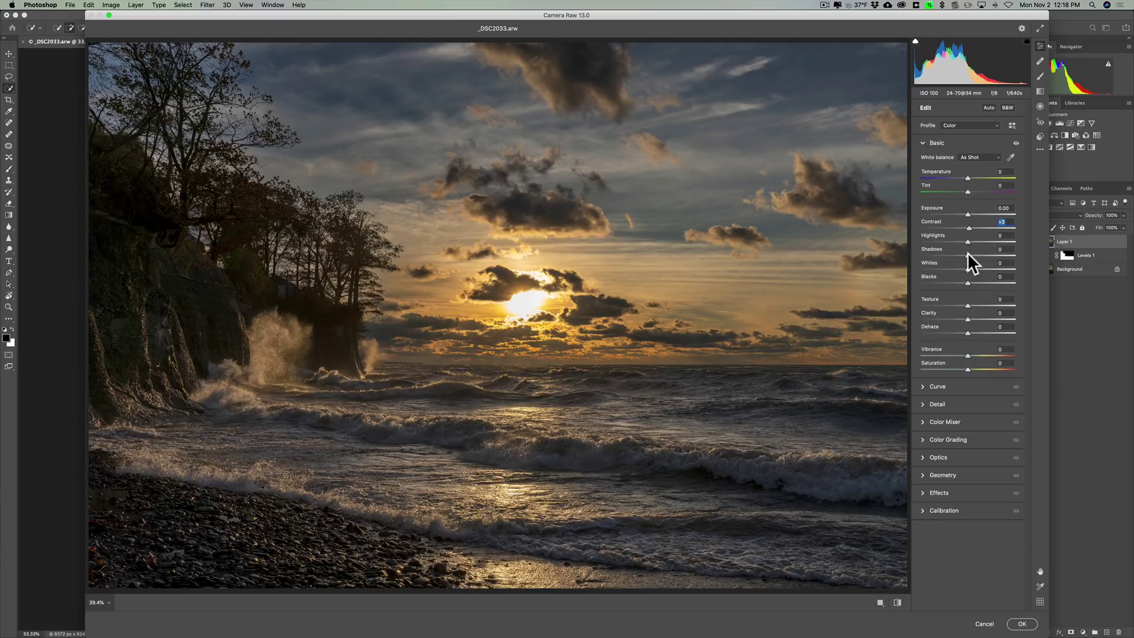
pyautogui.click(968, 255)
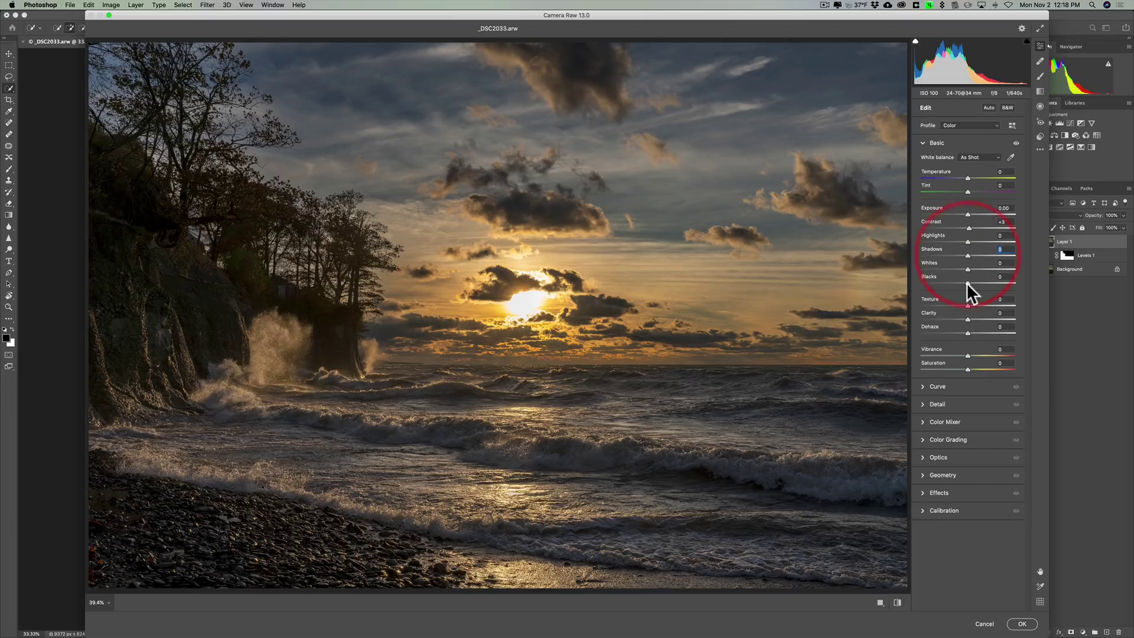
pyautogui.moveTo(967, 317); pyautogui.dragTo(972, 353)
pyautogui.click(970, 316)
# Set the Effects vignette amount to -10, adjust its midpoint, and apply the filter.
pyautogui.click(943, 489)
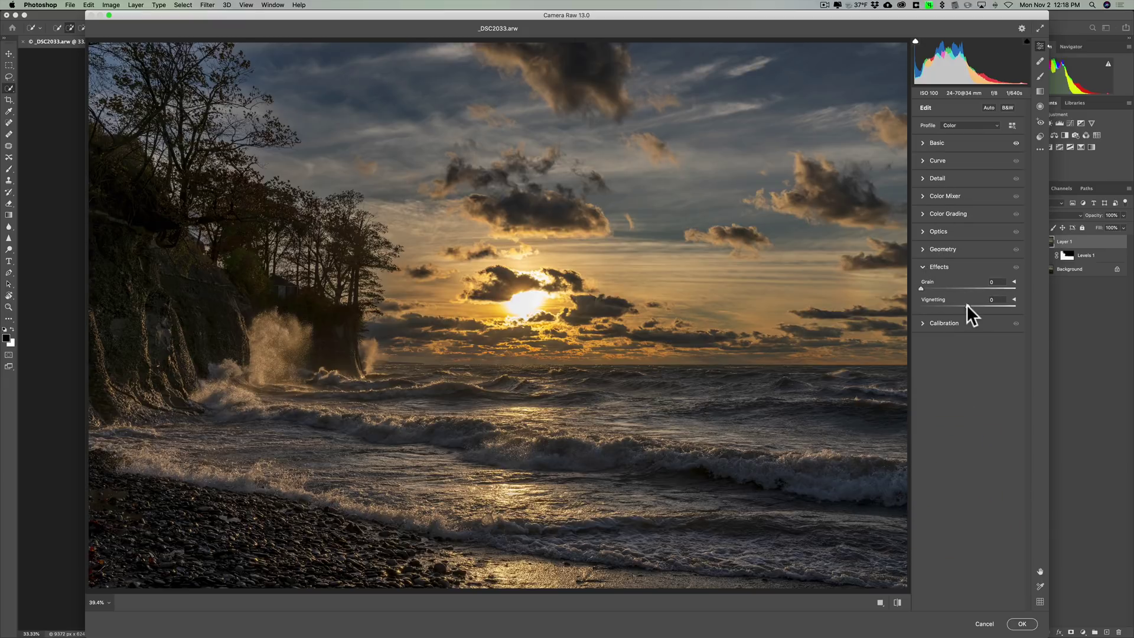
pyautogui.moveTo(967, 306); pyautogui.dragTo(961, 305)
pyautogui.click(1013, 300)
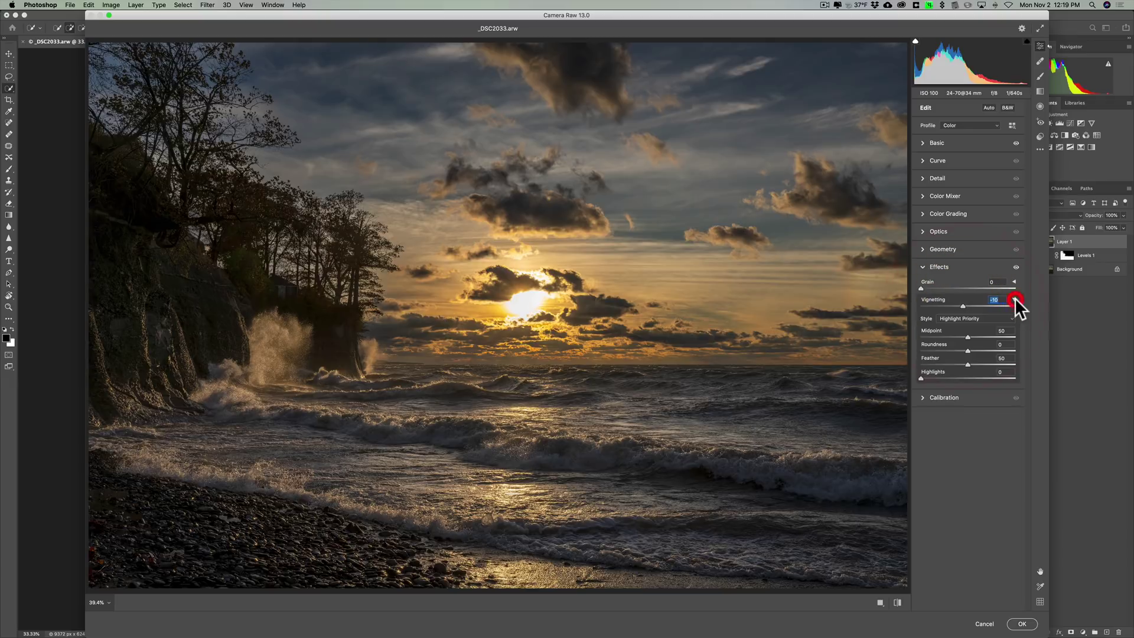
pyautogui.click(971, 336)
pyautogui.click(922, 264)
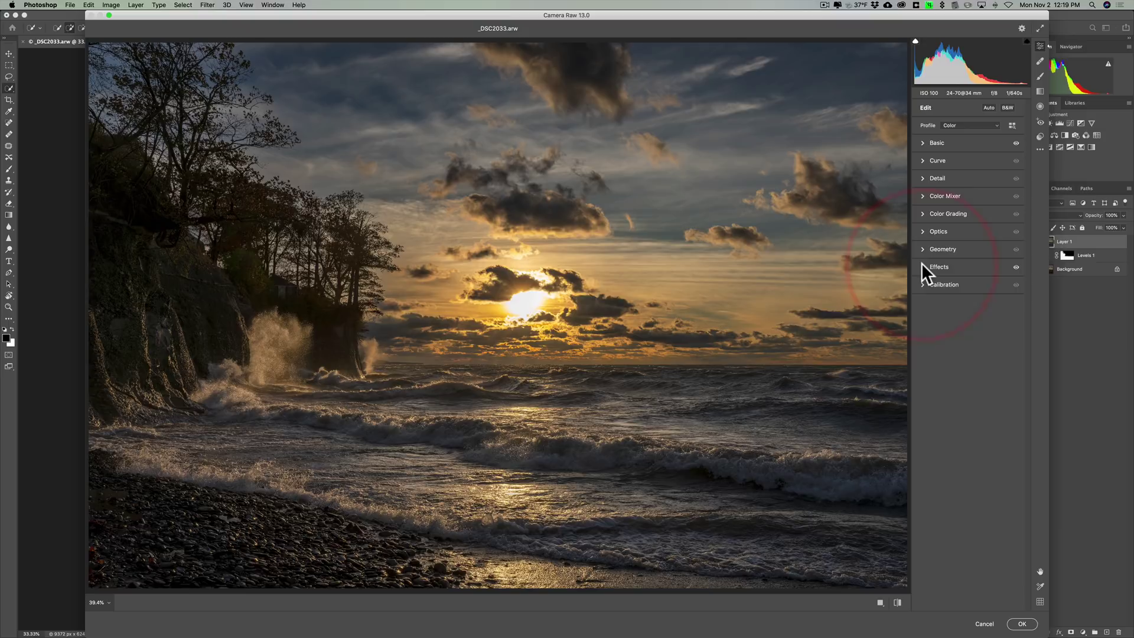
pyautogui.click(1022, 623)
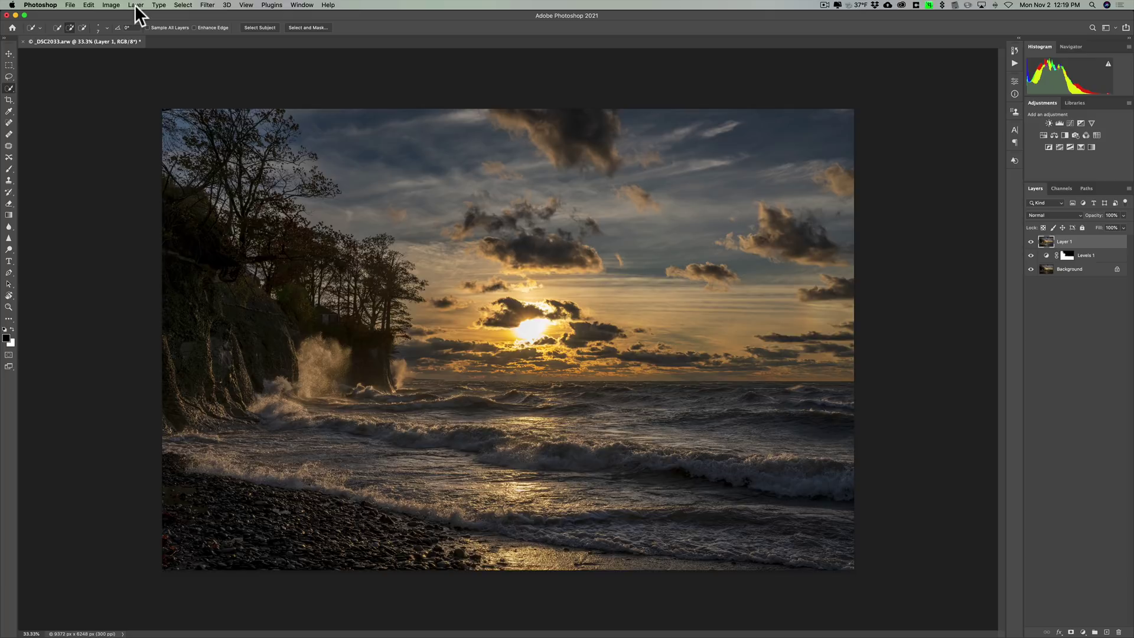
pyautogui.click(175, 6)
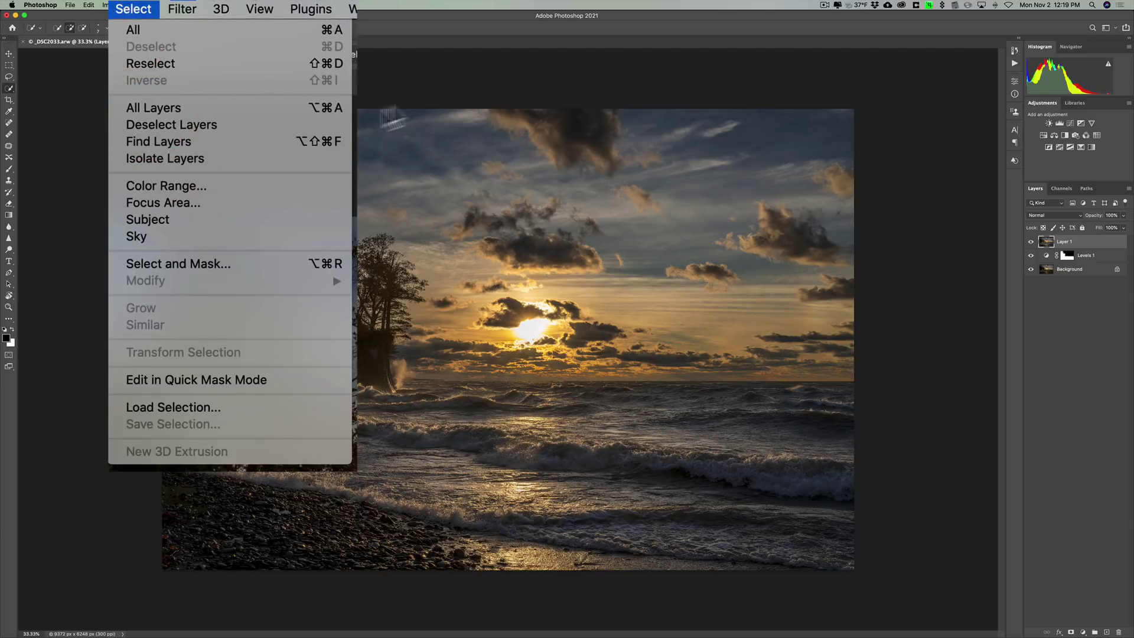
pyautogui.click(401, 68)
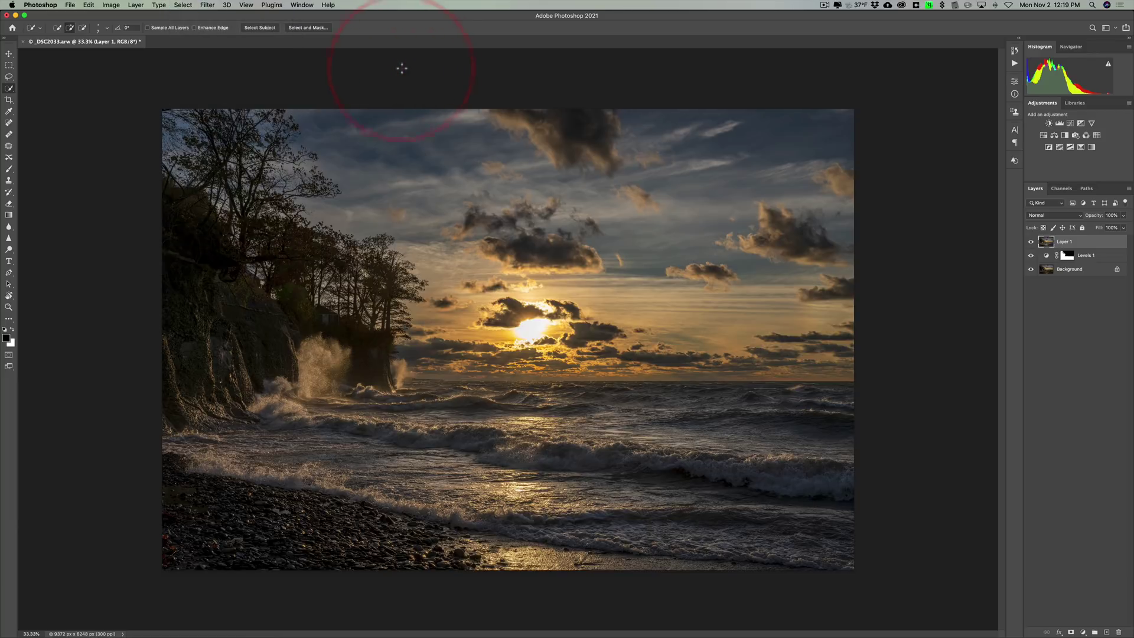